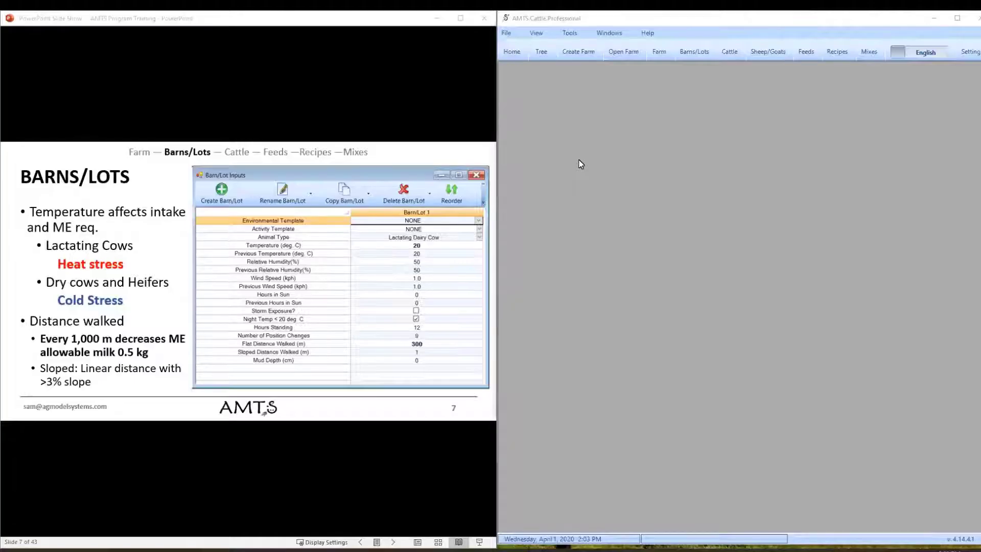
# - Show the Barn/Lot Inputs panel for the Freestall Barn
pyautogui.click(694, 53)
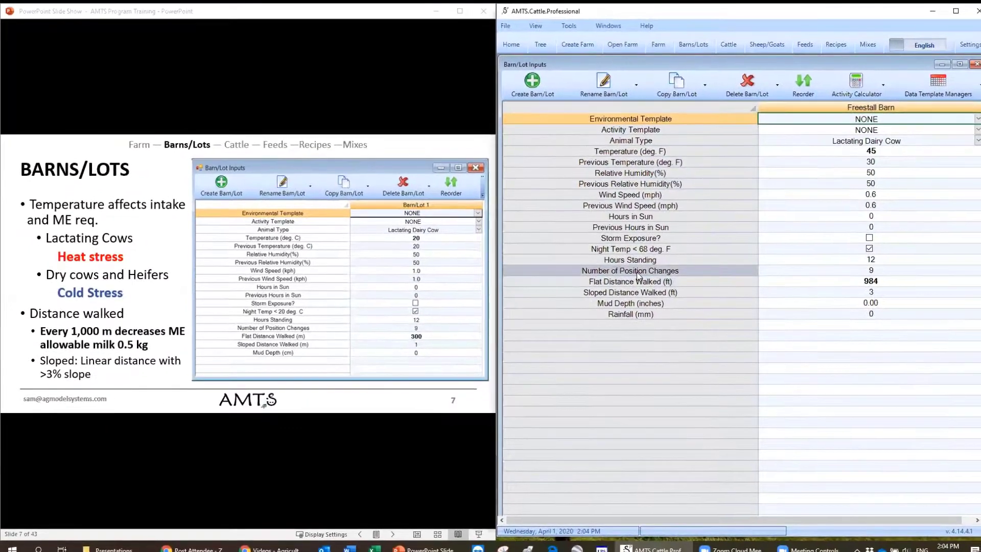
# - Advance the presentation to the environment slide
pyautogui.click(333, 280)
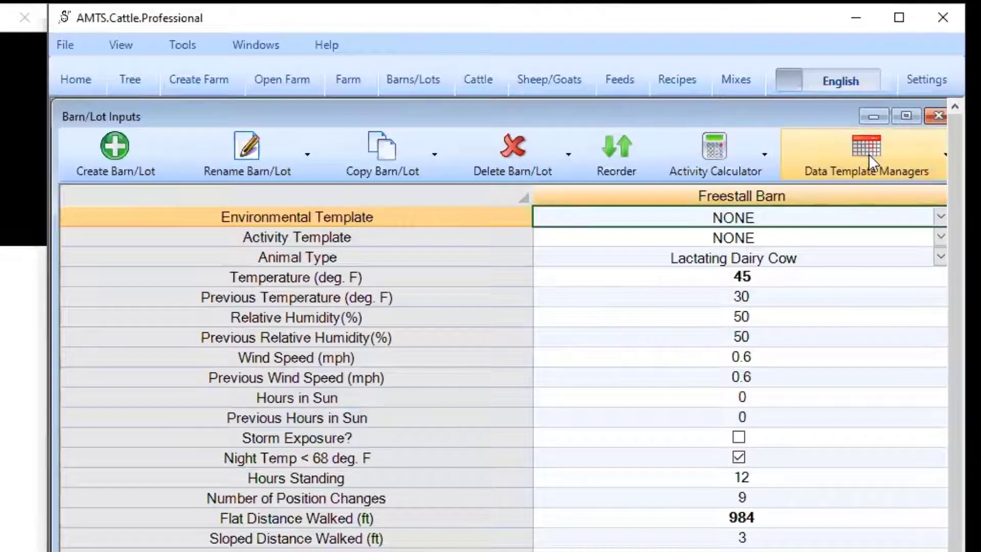
pyautogui.click(868, 155)
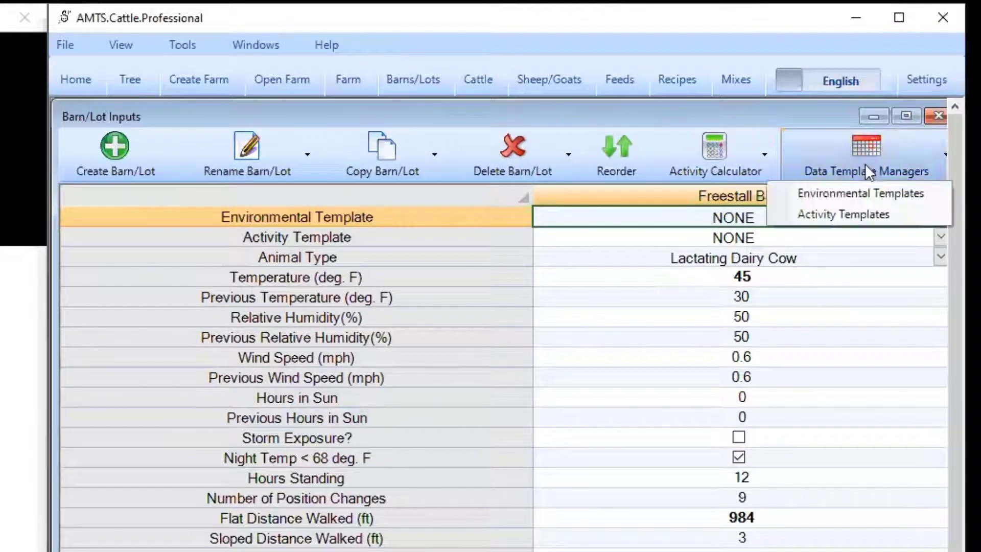
pyautogui.click(869, 194)
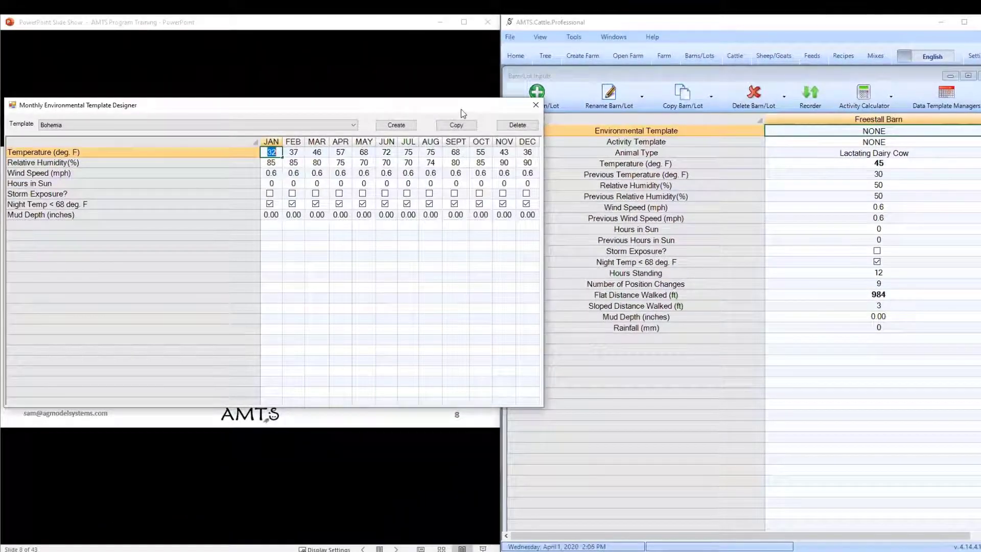
pyautogui.moveTo(460, 109); pyautogui.dragTo(881, 117)
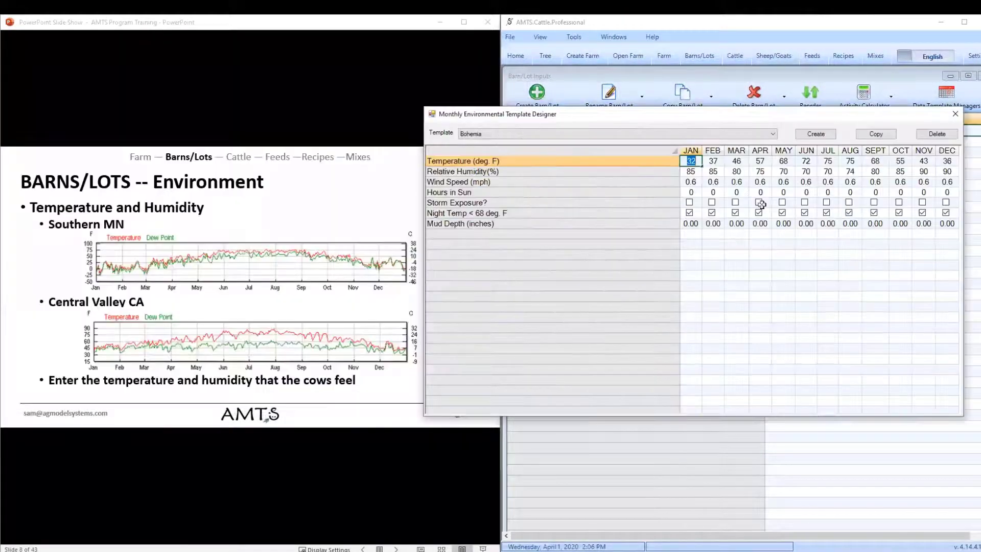
pyautogui.click(807, 137)
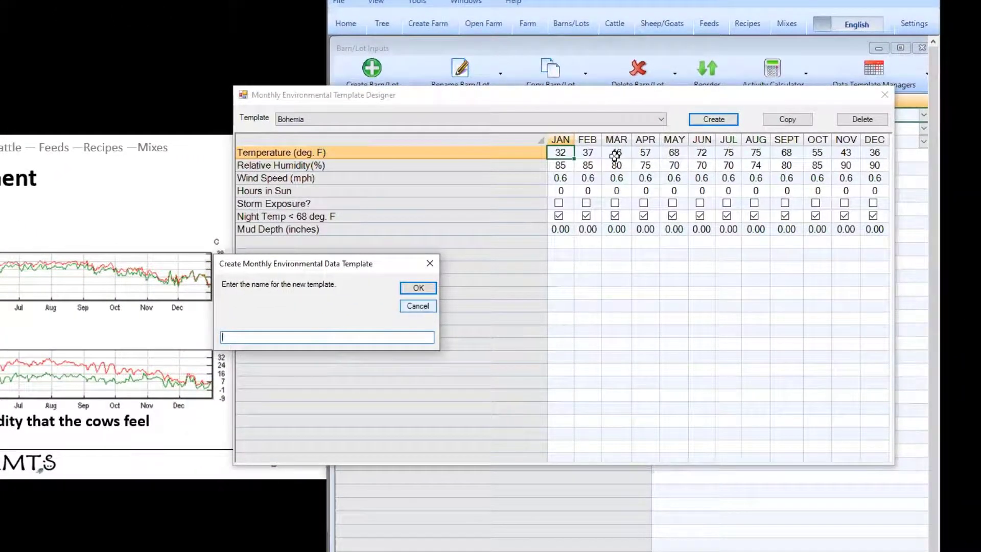
pyautogui.click(421, 306)
pyautogui.click(661, 118)
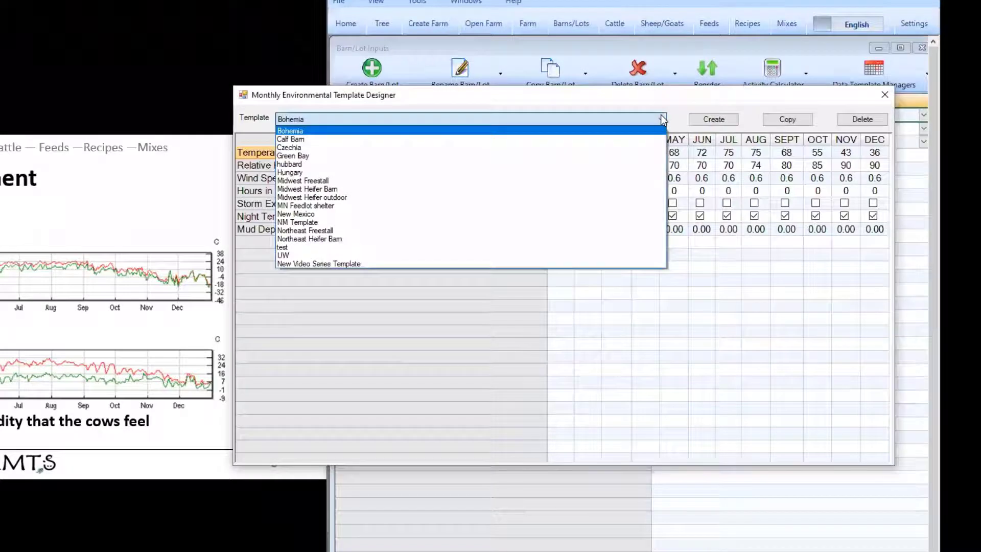
pyautogui.click(351, 181)
pyautogui.click(616, 165)
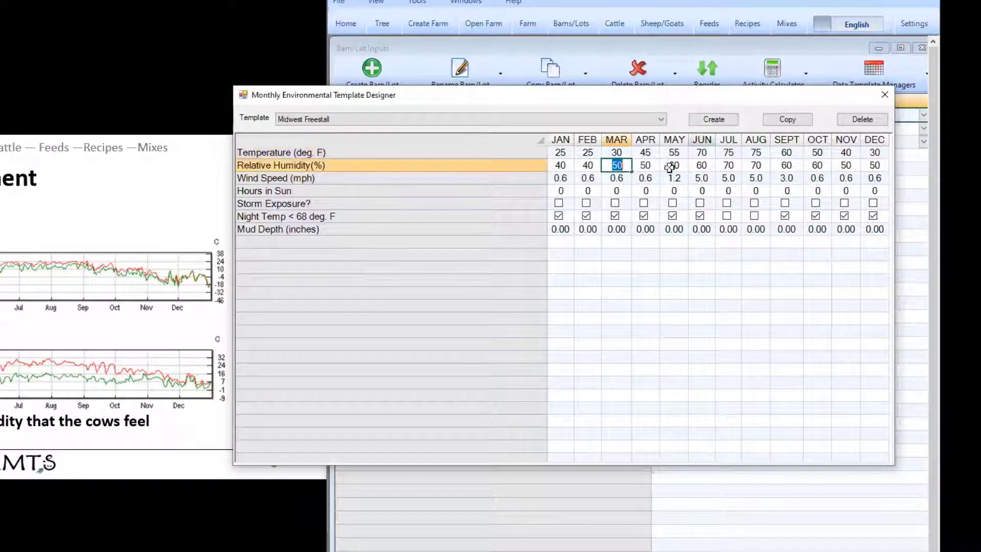
pyautogui.click(615, 152)
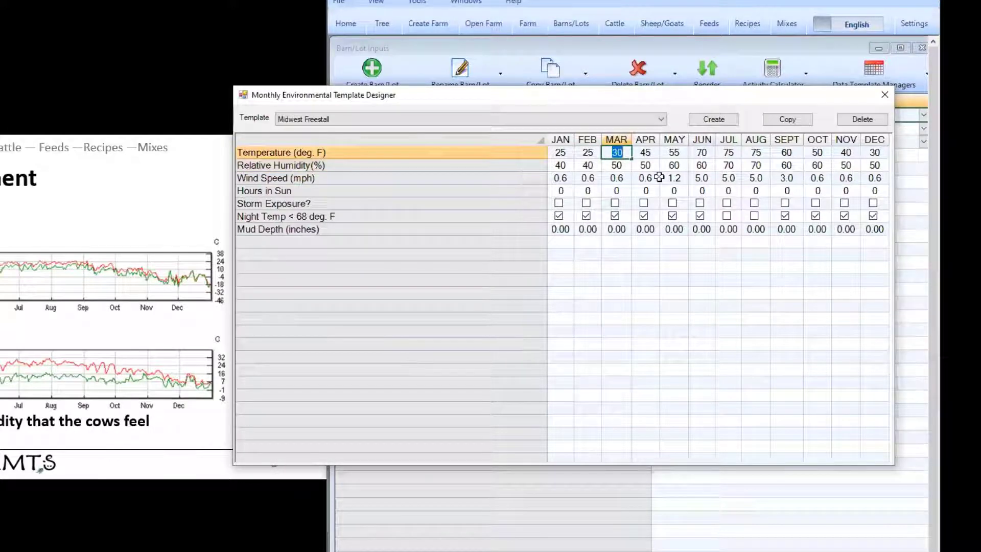
pyautogui.click(565, 152)
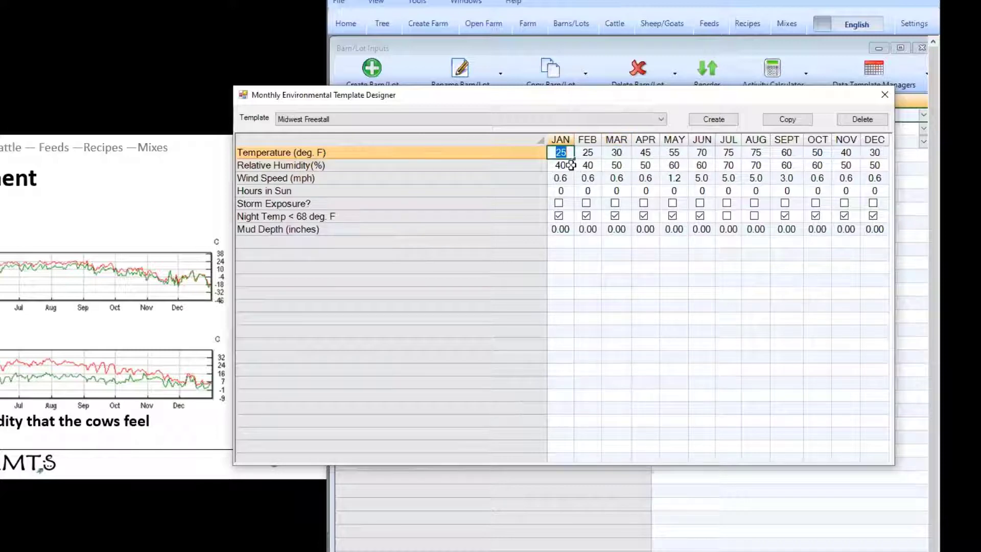
pyautogui.click(565, 164)
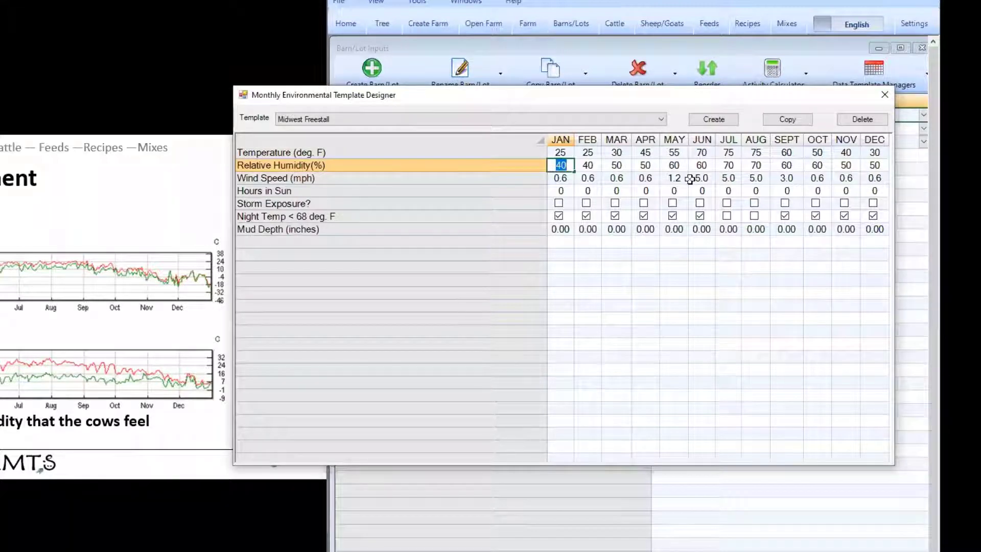
pyautogui.press('Up')
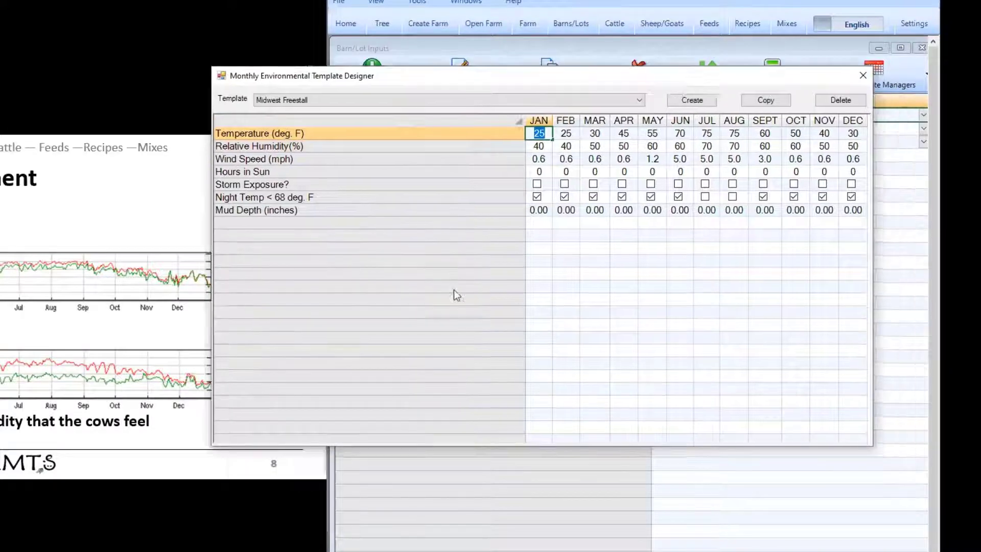
# - Close the environmental template designer and open the Monthly Activity Template Designer
pyautogui.click(863, 75)
pyautogui.click(884, 75)
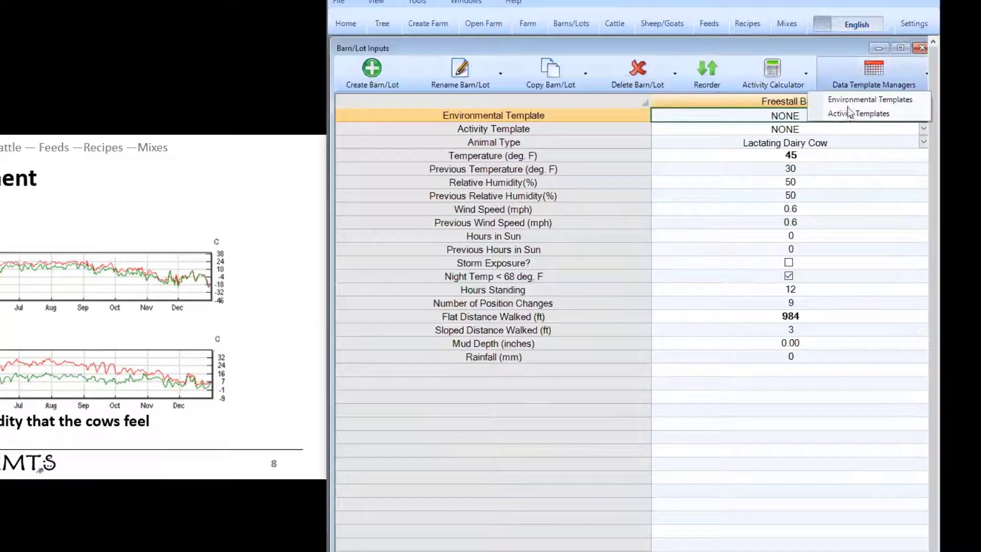
pyautogui.click(852, 112)
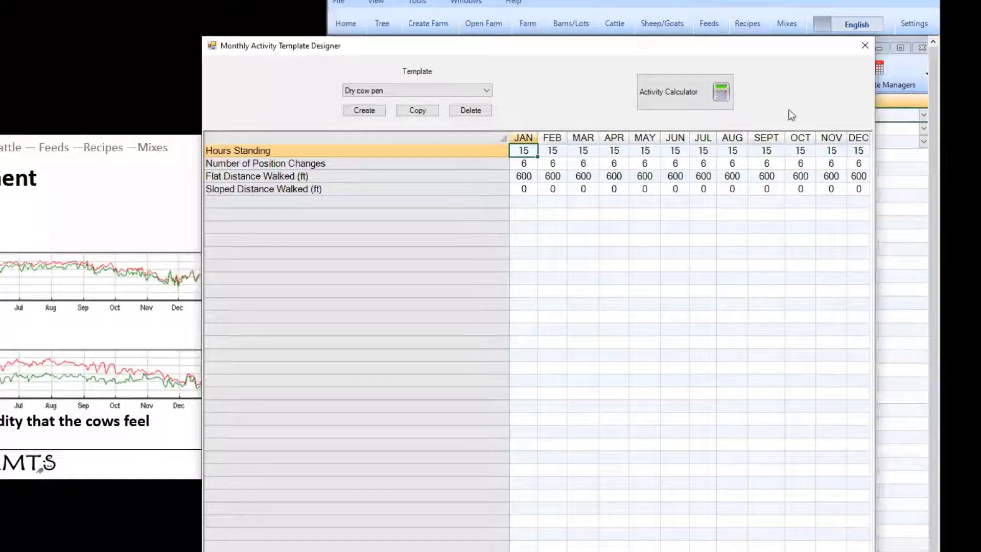
# - Load Freestall Close Parlor, pasture, Summer Pasture, then Tie Stall Summer Pasture activity templates
pyautogui.click(477, 87)
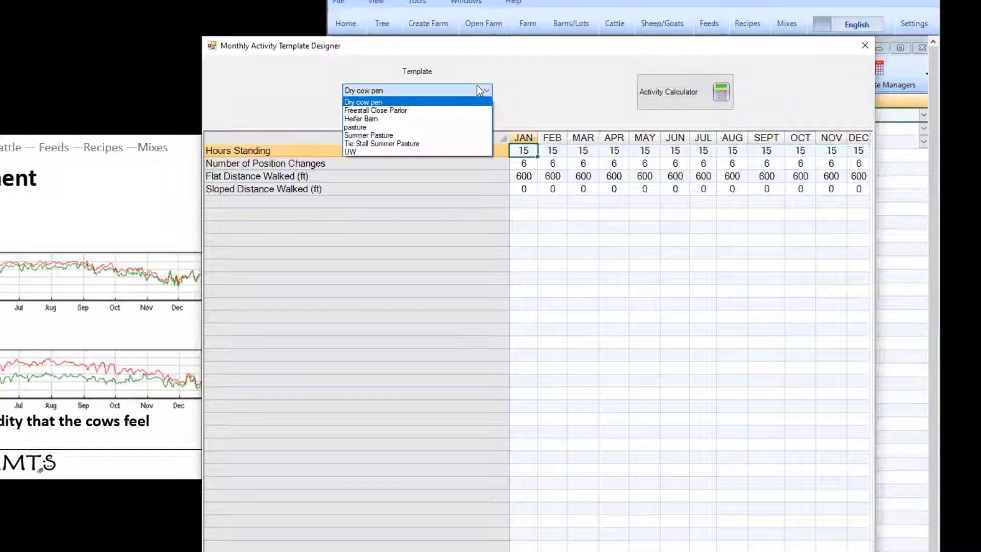
pyautogui.click(448, 107)
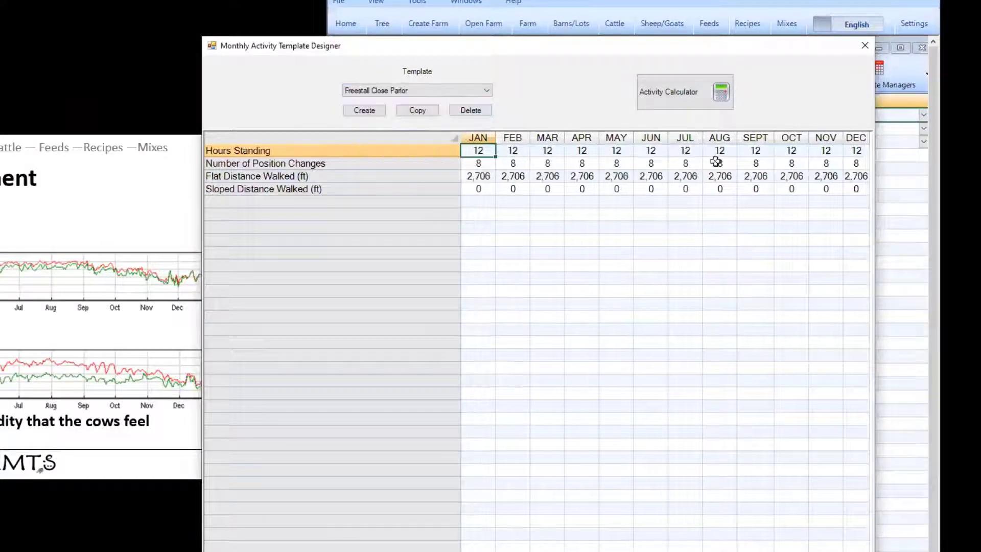
pyautogui.click(462, 93)
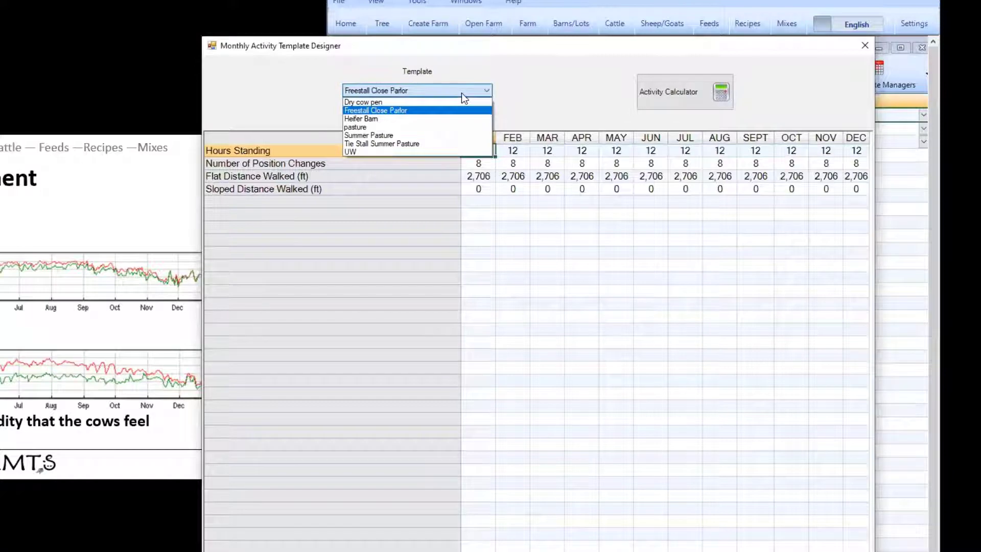
pyautogui.click(423, 127)
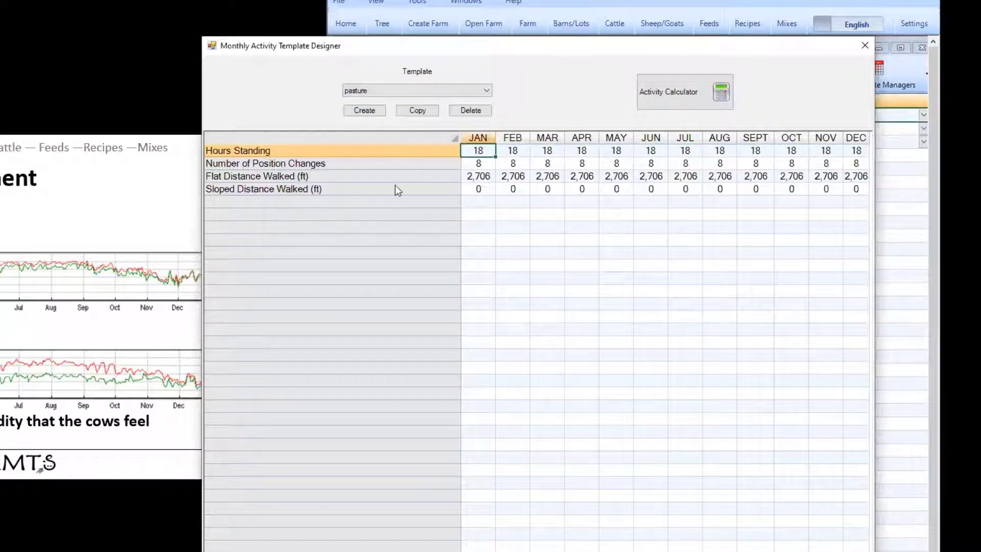
pyautogui.click(398, 92)
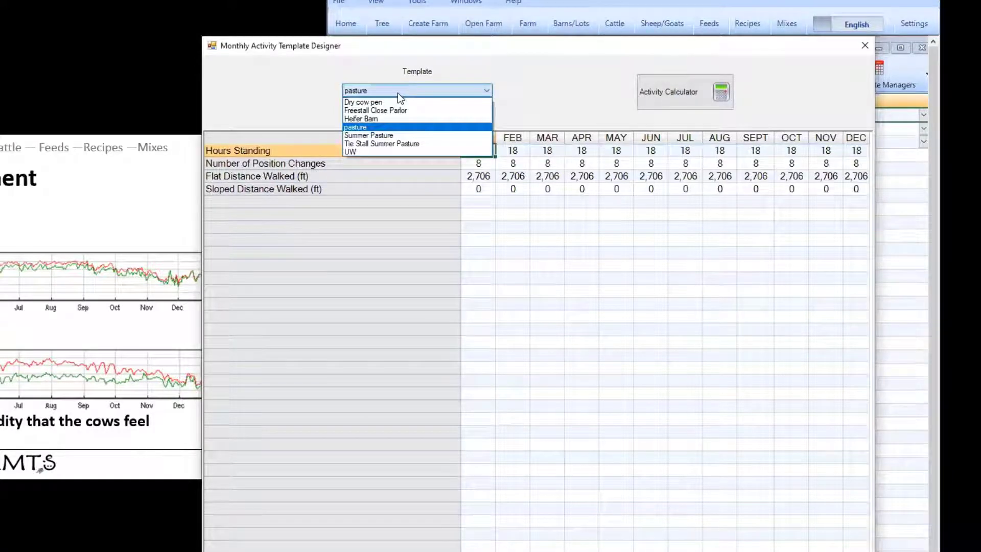
pyautogui.click(382, 136)
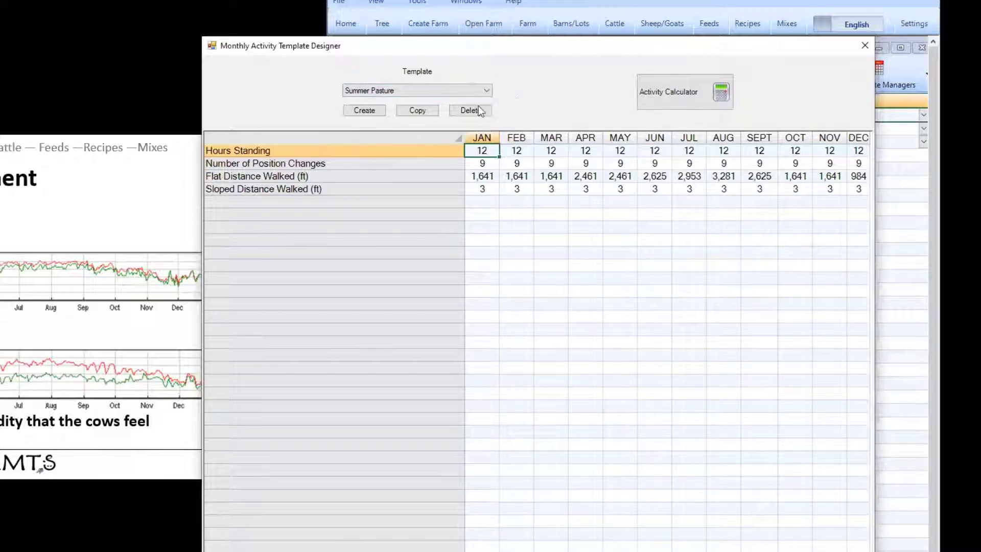
pyautogui.click(480, 92)
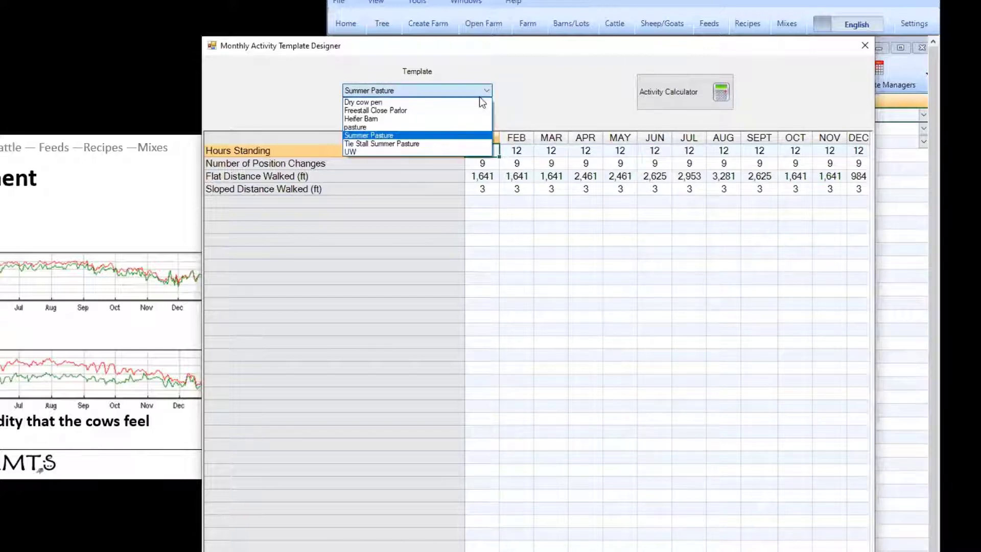
pyautogui.click(460, 145)
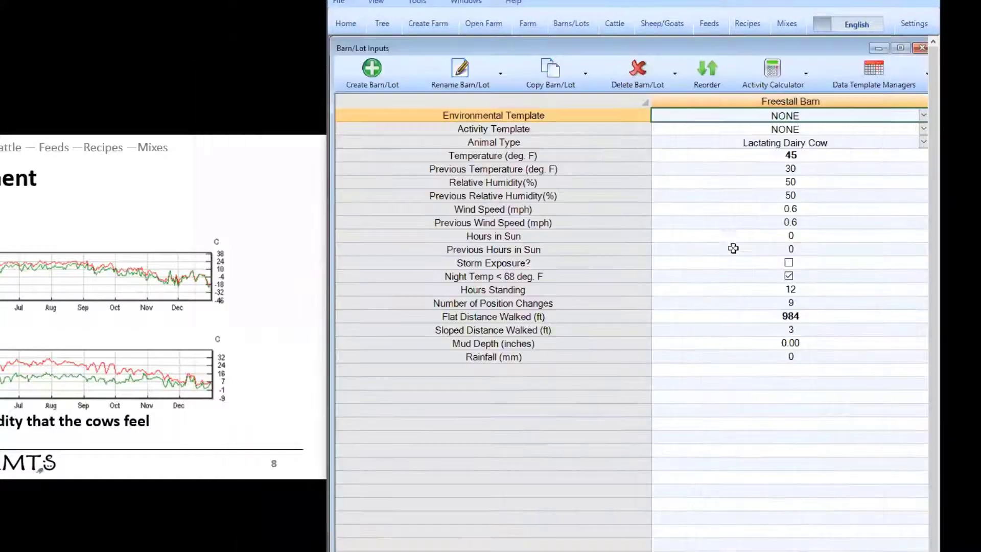
# - Close the activity designer and set the Freestall Barn's environmental template to Midwest Freestall
pyautogui.click(865, 45)
pyautogui.click(893, 117)
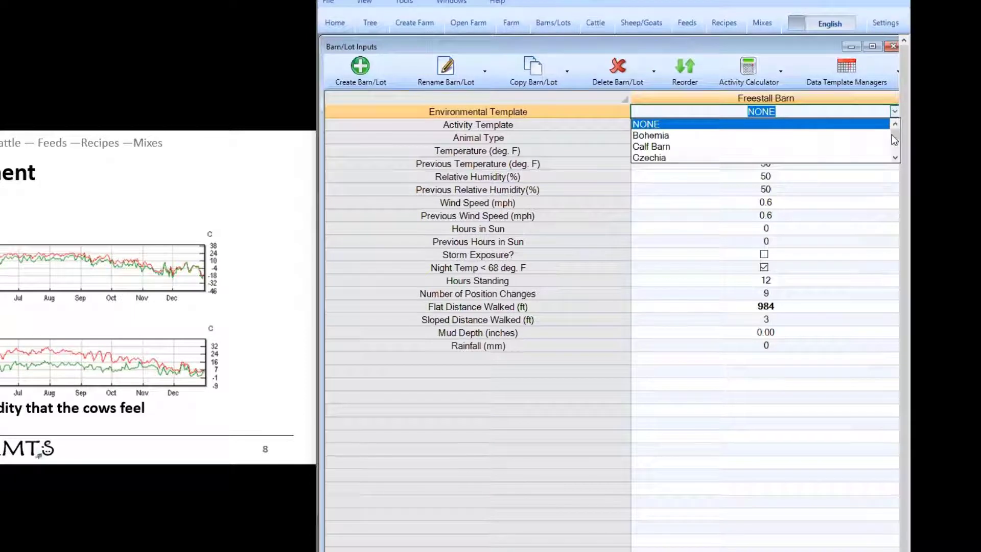
pyautogui.click(895, 158)
pyautogui.click(895, 157)
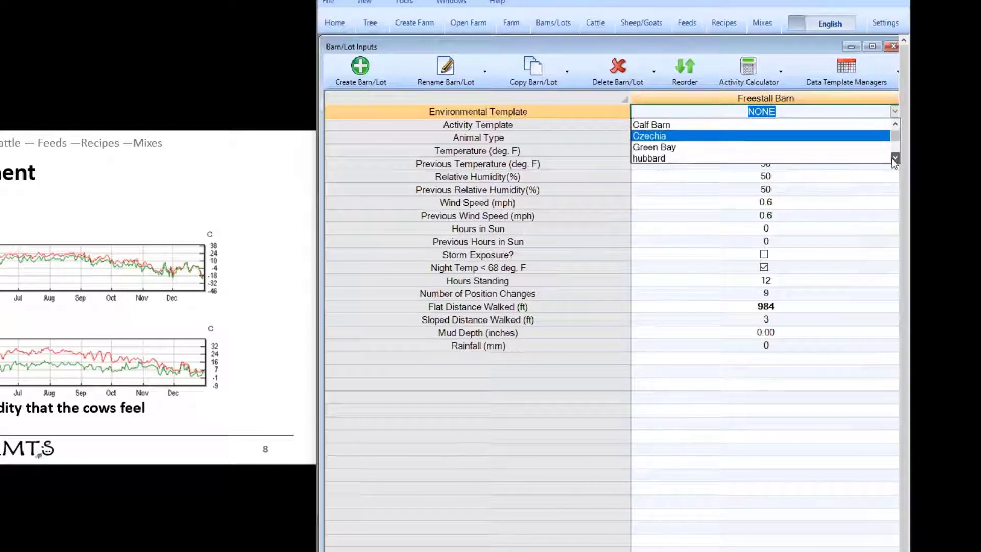
pyautogui.click(894, 158)
pyautogui.click(681, 148)
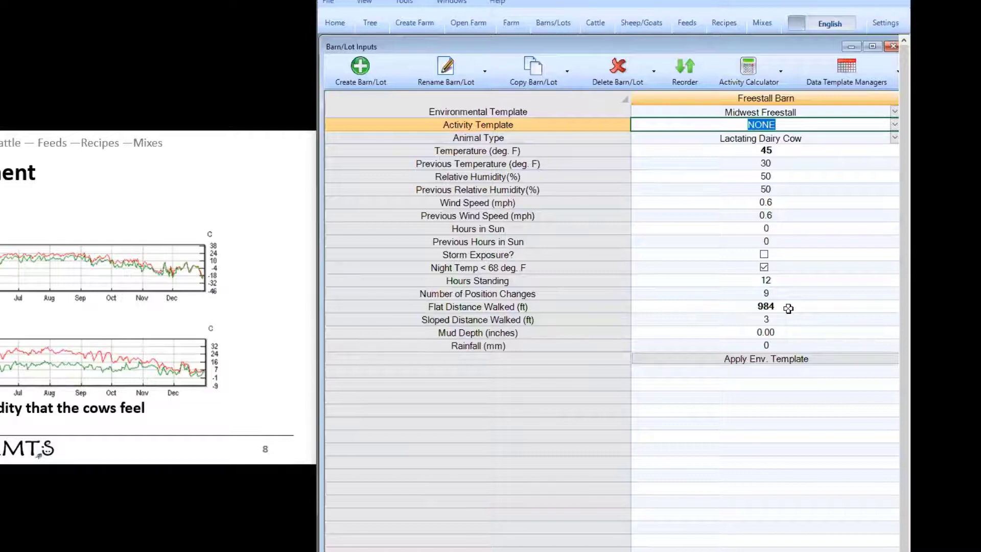
# - Open the Freestall Barn's Activity Calculator and inspect its exercise yard Hours, Width and Length
pyautogui.click(774, 73)
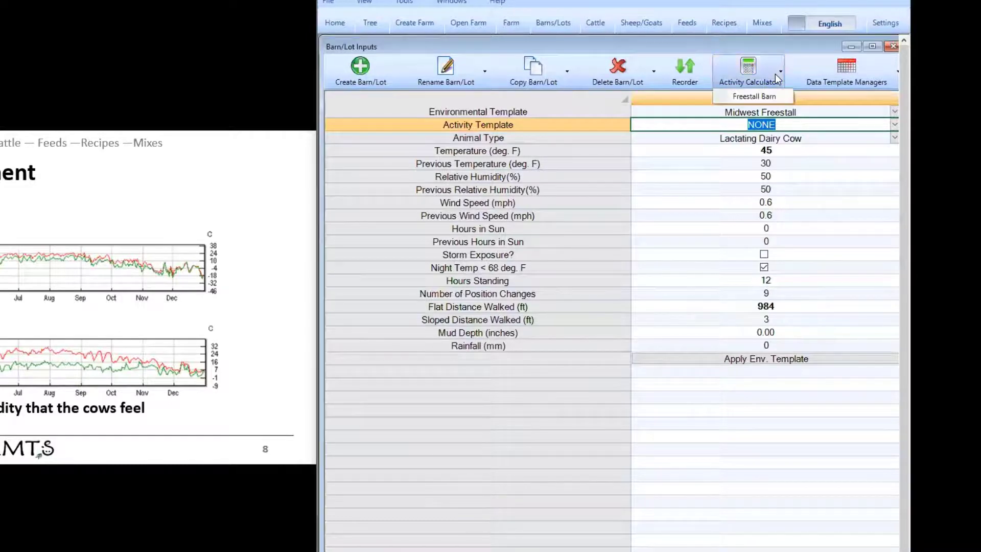
pyautogui.click(760, 99)
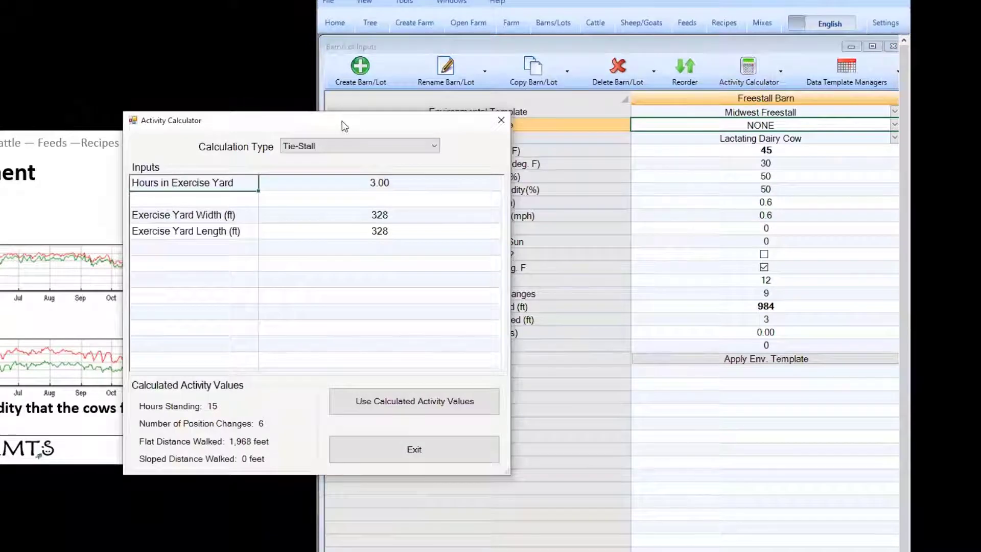
pyautogui.moveTo(343, 121); pyautogui.dragTo(592, 105)
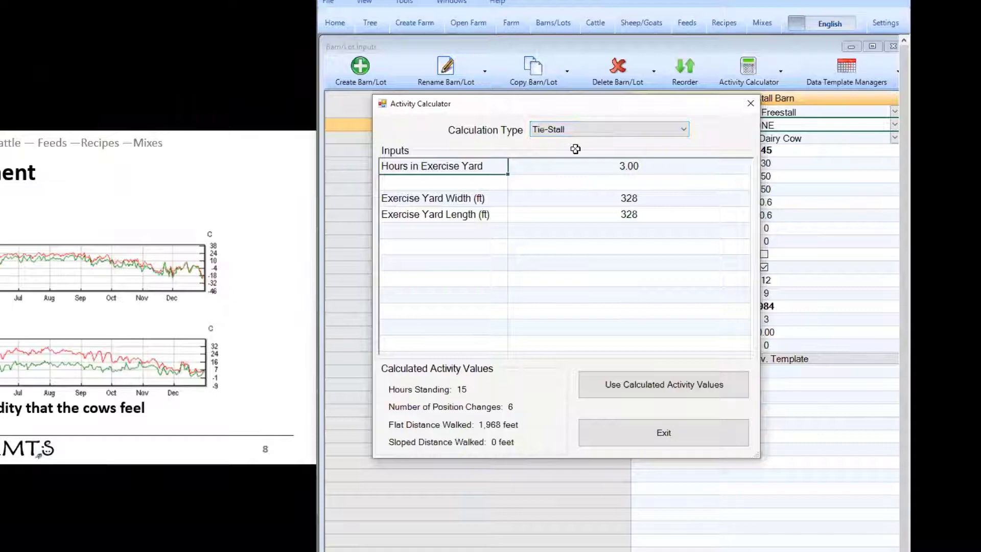
pyautogui.click(627, 165)
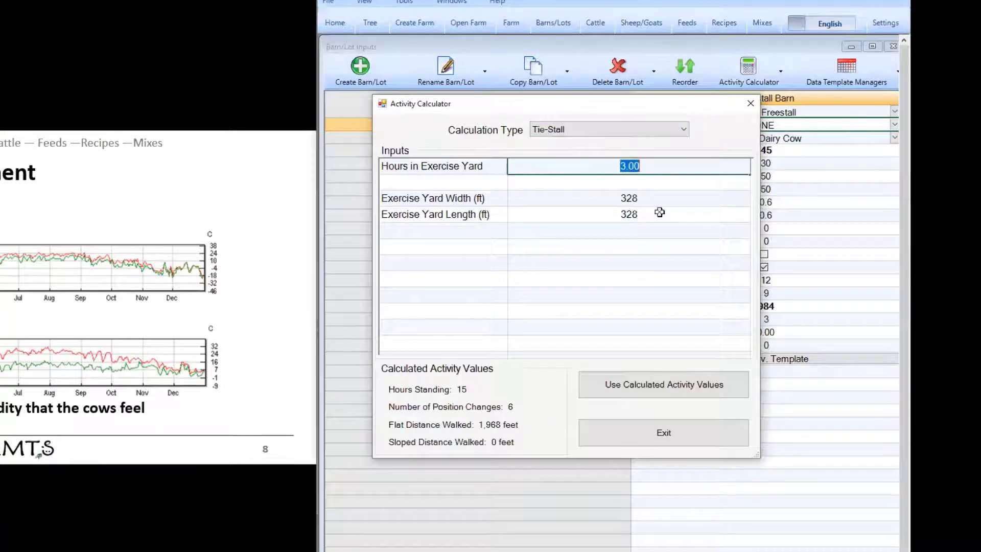
pyautogui.click(632, 198)
pyautogui.click(627, 213)
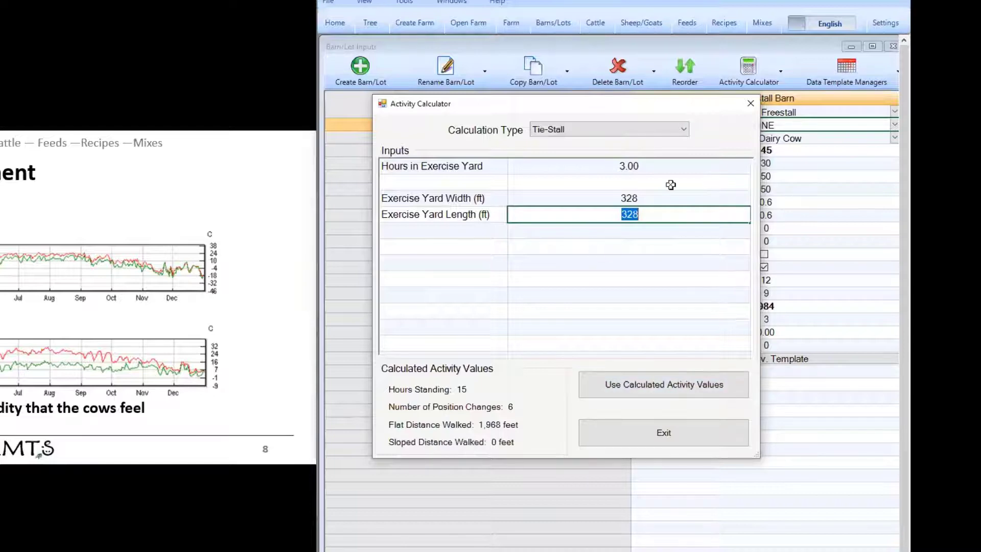
pyautogui.click(672, 130)
# - Switch Calculation Type to Free-Stall, giving 16 hours standing and 2,239 ft walked
pyautogui.click(670, 152)
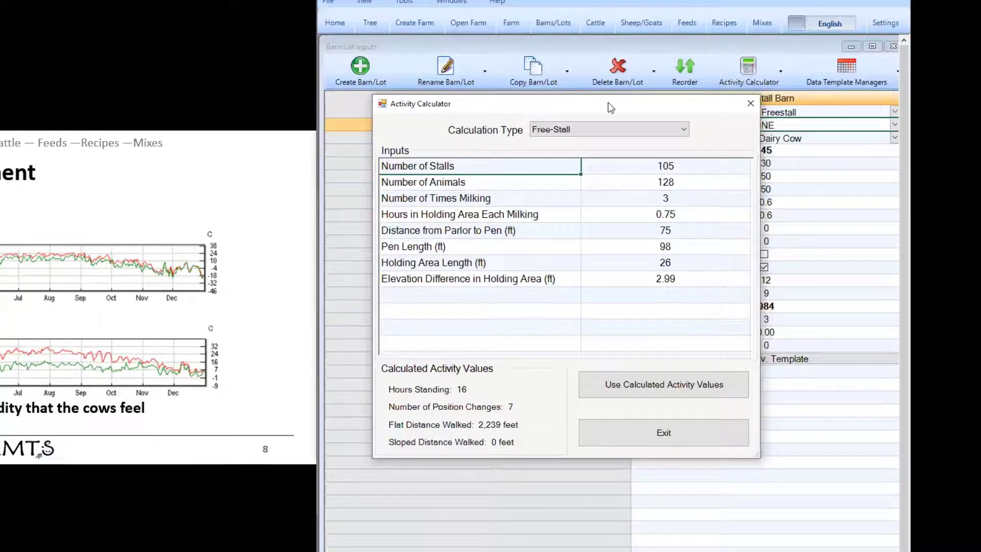
pyautogui.moveTo(608, 105); pyautogui.dragTo(673, 134)
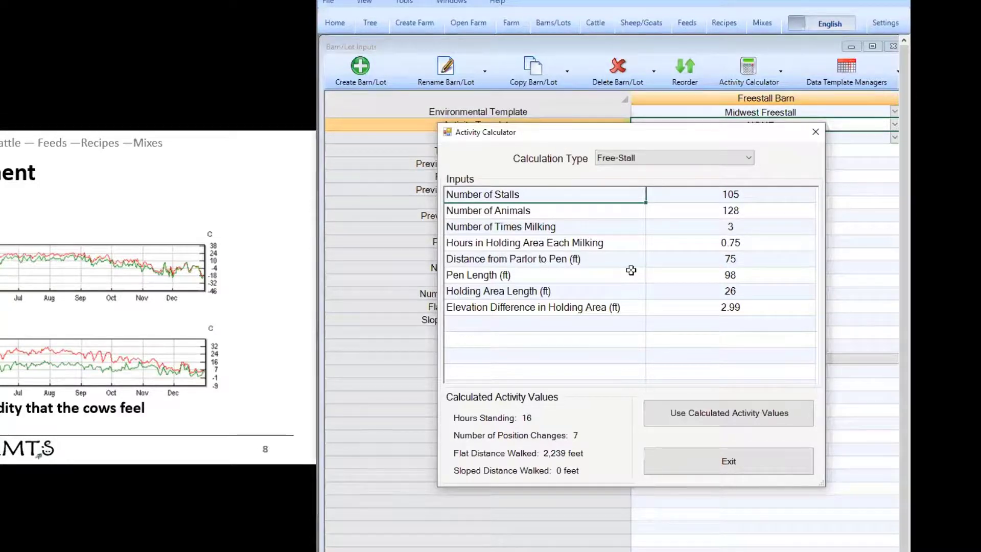
# - Close the Activity Calculator and advance the slideshow toward the Activity Calculator Tool slide
pyautogui.click(810, 130)
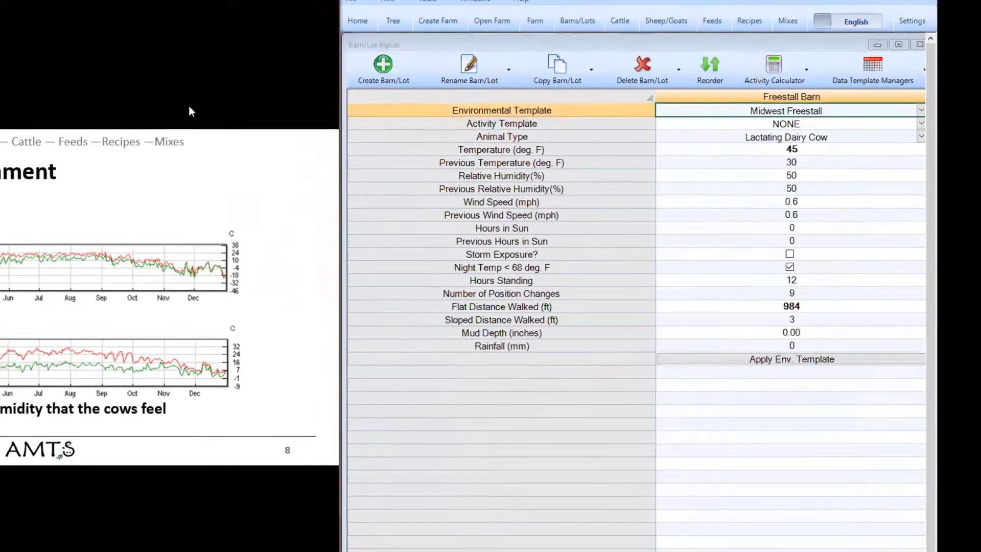
pyautogui.press('Right')
pyautogui.press('Right')
pyautogui.press('Right')
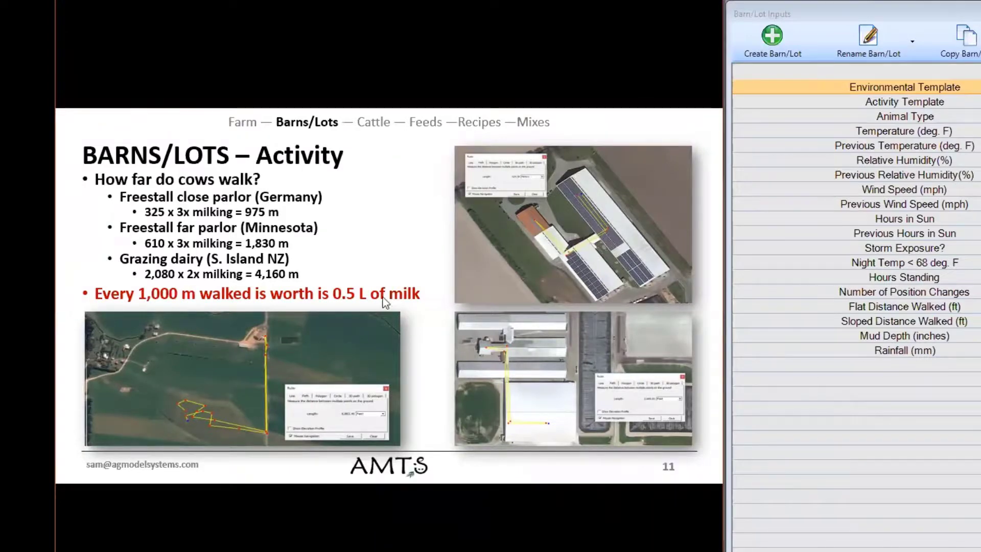
pyautogui.click(440, 396)
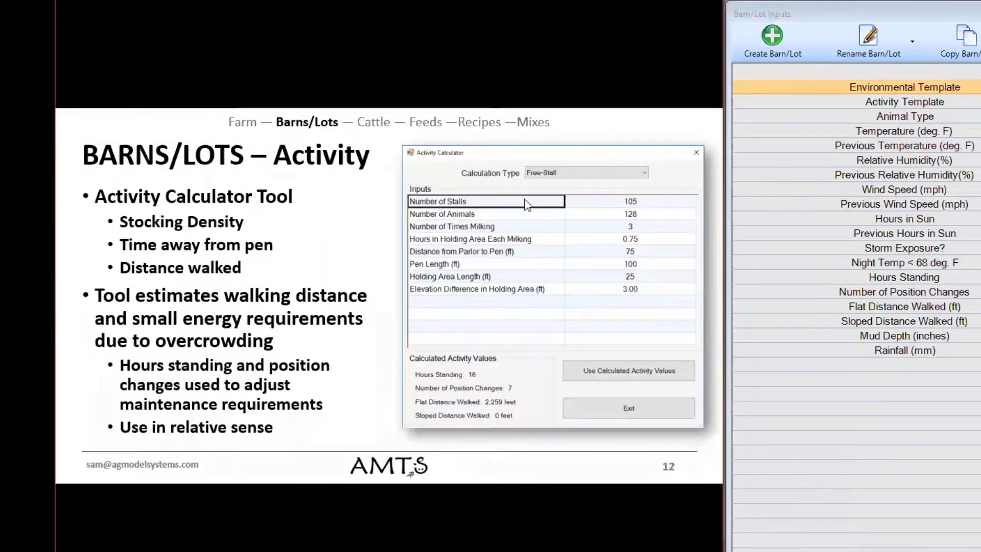